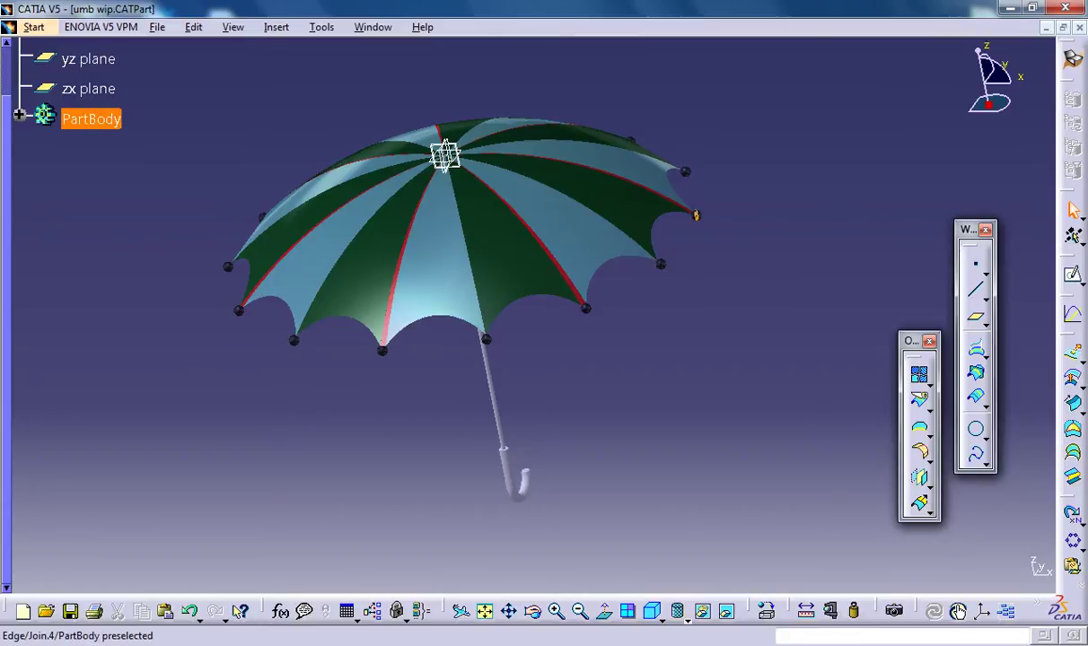
# Switch to the 'umbrella study' document and tilt the yellow canopy to show more of its top.
pyautogui.moveTo(530, 314)
pyautogui.mouseDown(button='middle')
pyautogui.moveTo(698, 247)
pyautogui.moveTo(530, 314)
pyautogui.moveTo(549, 310)
pyautogui.moveTo(538, 213)
pyautogui.mouseUp(button='middle')
pyautogui.moveTo(536, 310)
pyautogui.mouseDown(button='middle')
pyautogui.moveTo(499, 287)
pyautogui.moveTo(529, 310)
pyautogui.moveTo(503, 296)
pyautogui.mouseUp(button='middle')
pyautogui.click(372, 27)
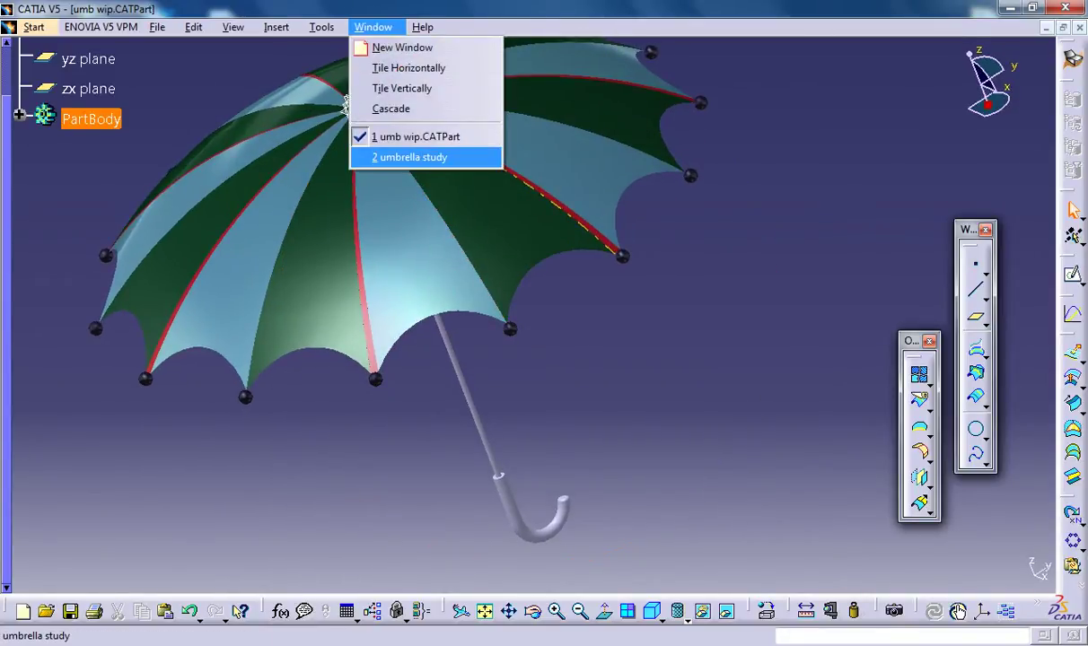
pyautogui.click(422, 157)
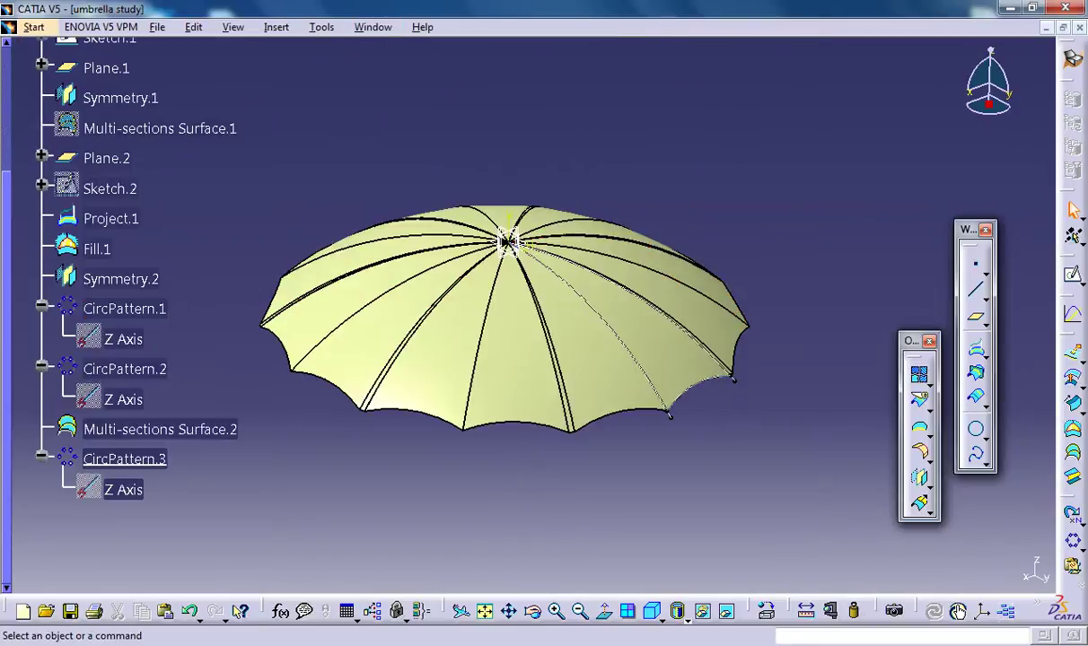
pyautogui.moveTo(637, 170); pyautogui.dragTo(628, 216, button='middle')
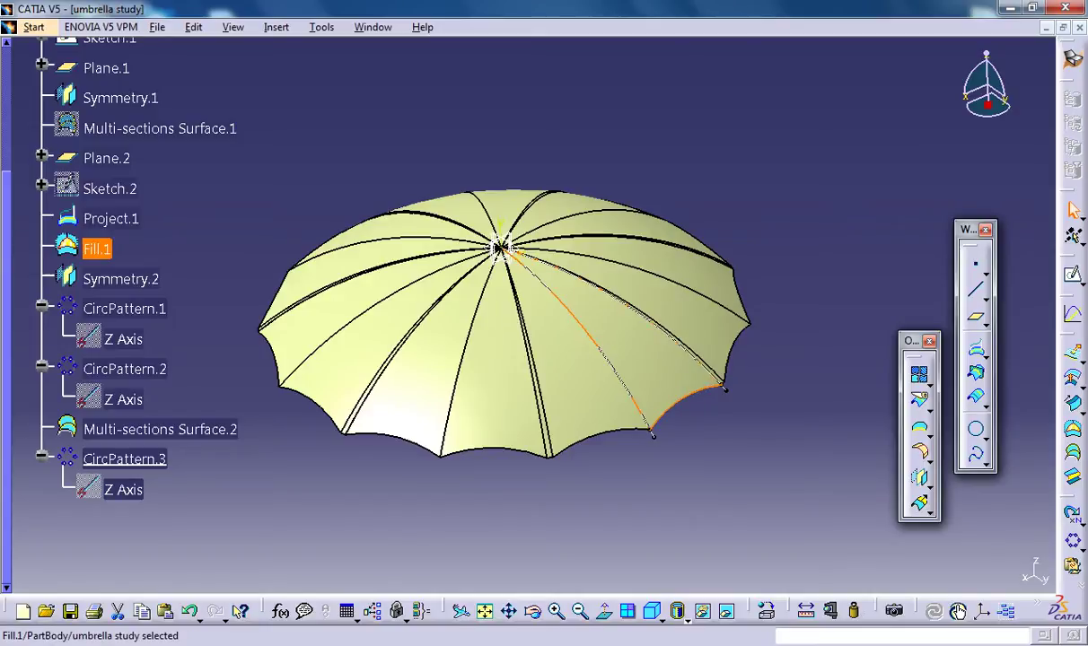
# Join Fill.1 with CircPattern.1 into Join.1, with connexity checking off.
pyautogui.keyDown('ctrl'); pyautogui.click(503, 249); pyautogui.keyUp('ctrl')
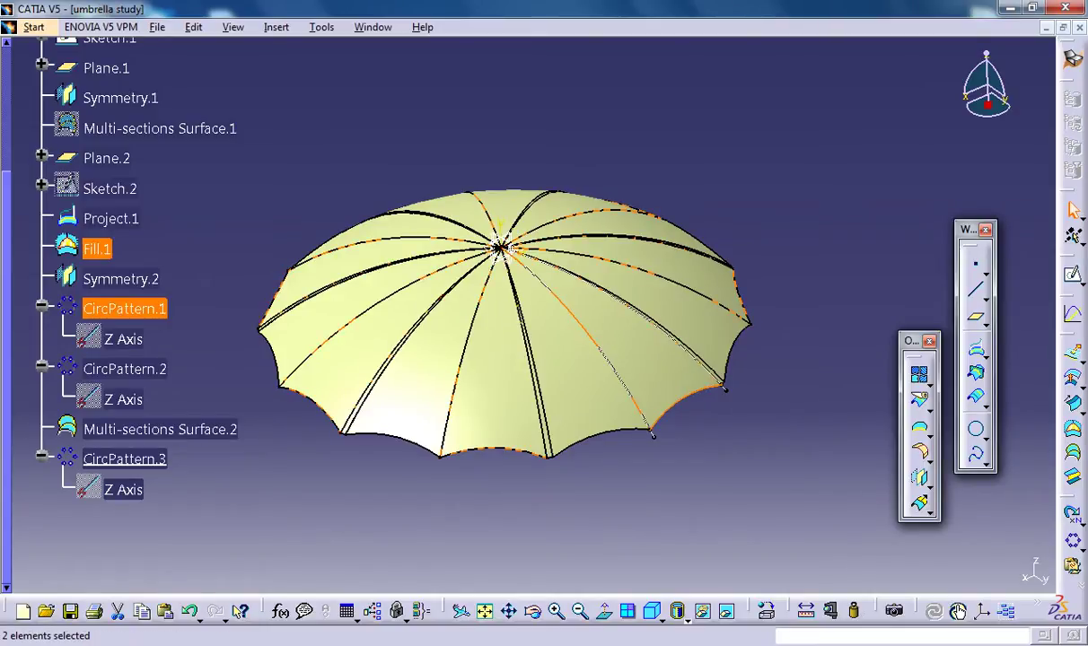
pyautogui.moveTo(505, 244); pyautogui.dragTo(696, 297, button='middle')
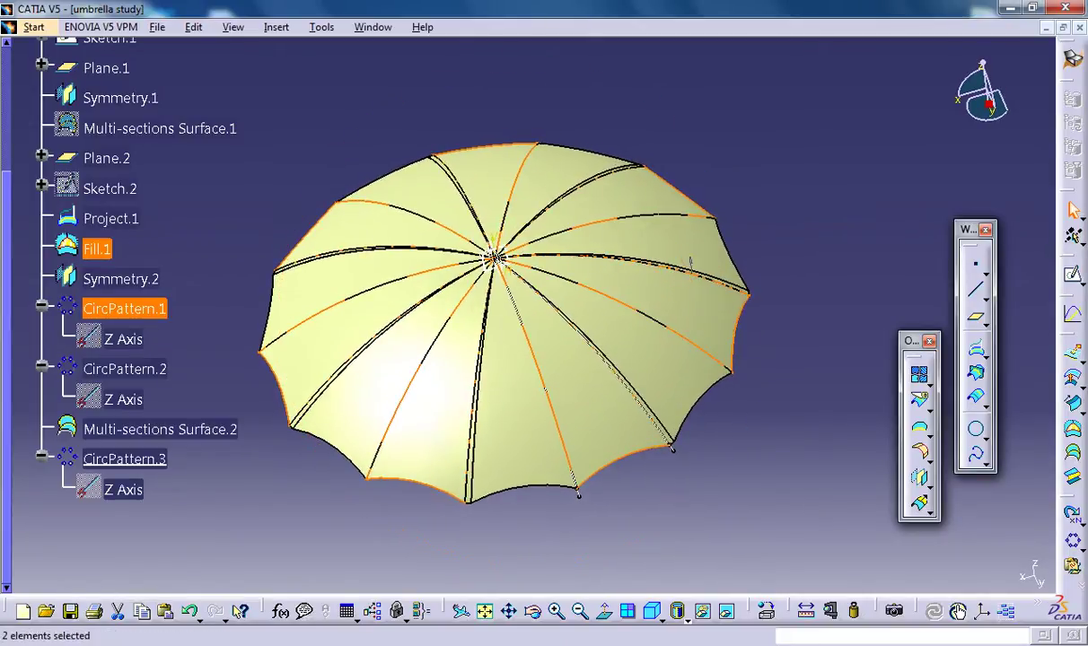
pyautogui.click(919, 374)
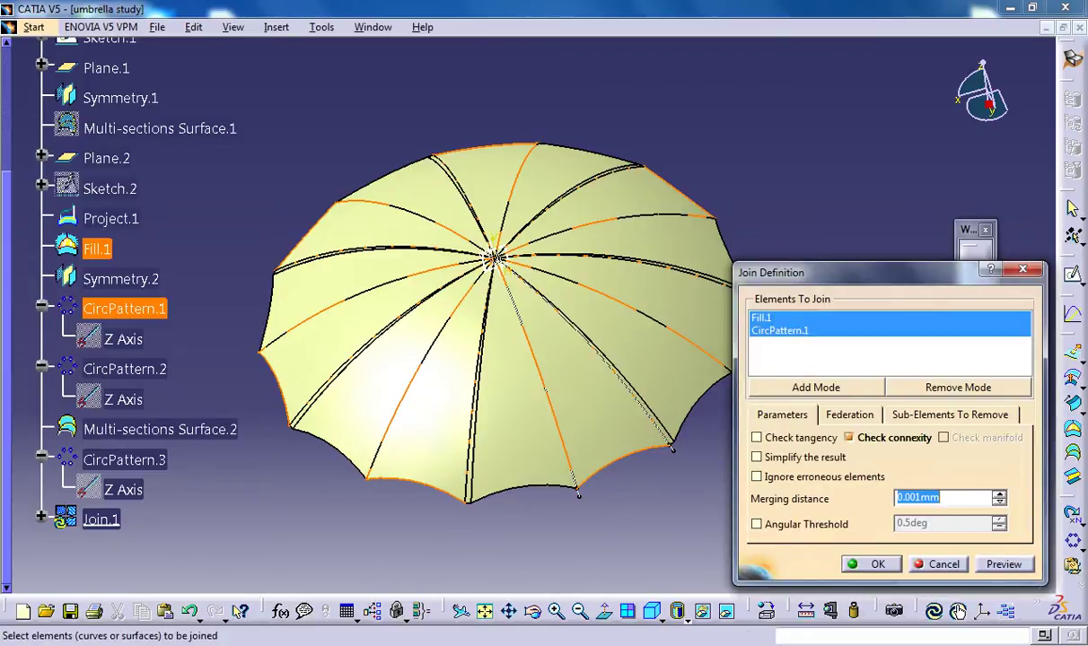
pyautogui.click(849, 437)
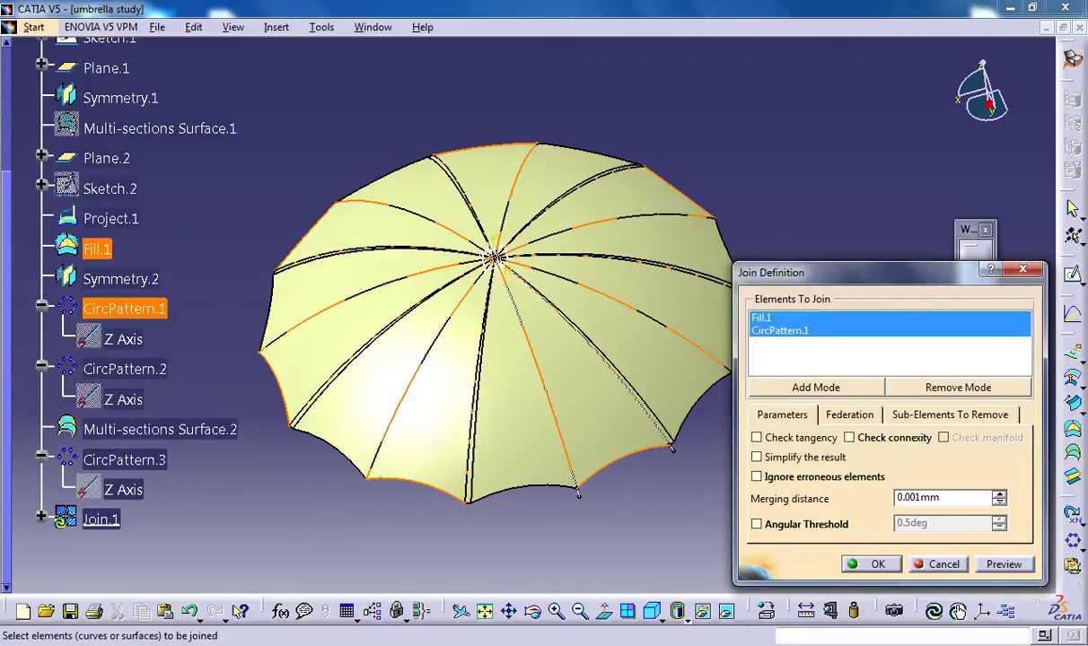
pyautogui.click(866, 563)
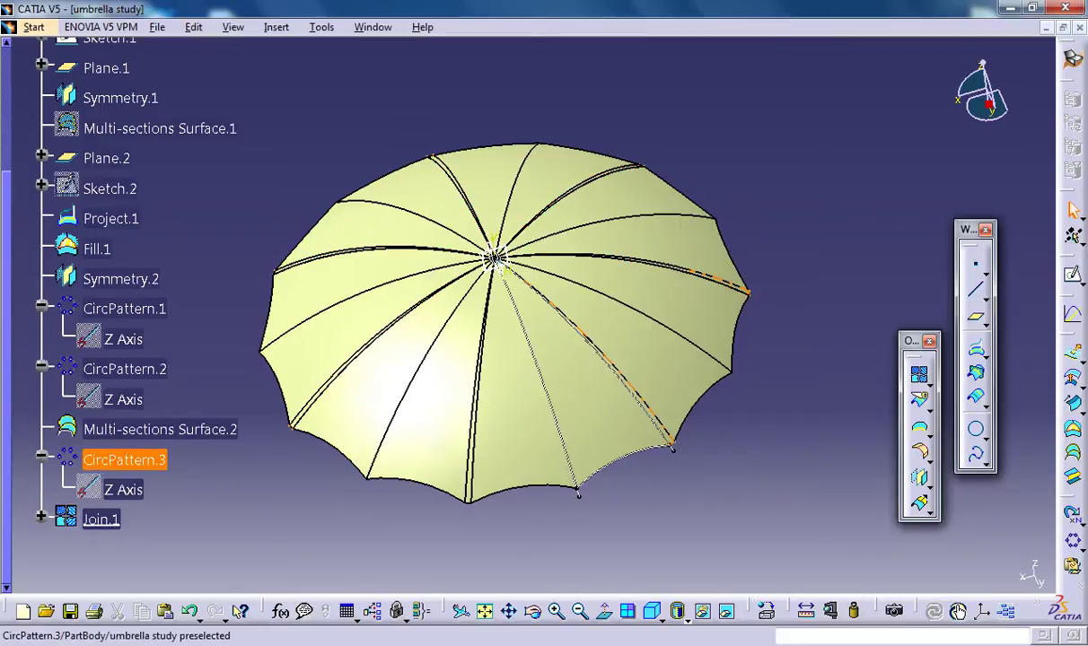
# Join Symmetry.2 with CircPattern.2 into Join.2.
pyautogui.click(120, 280)
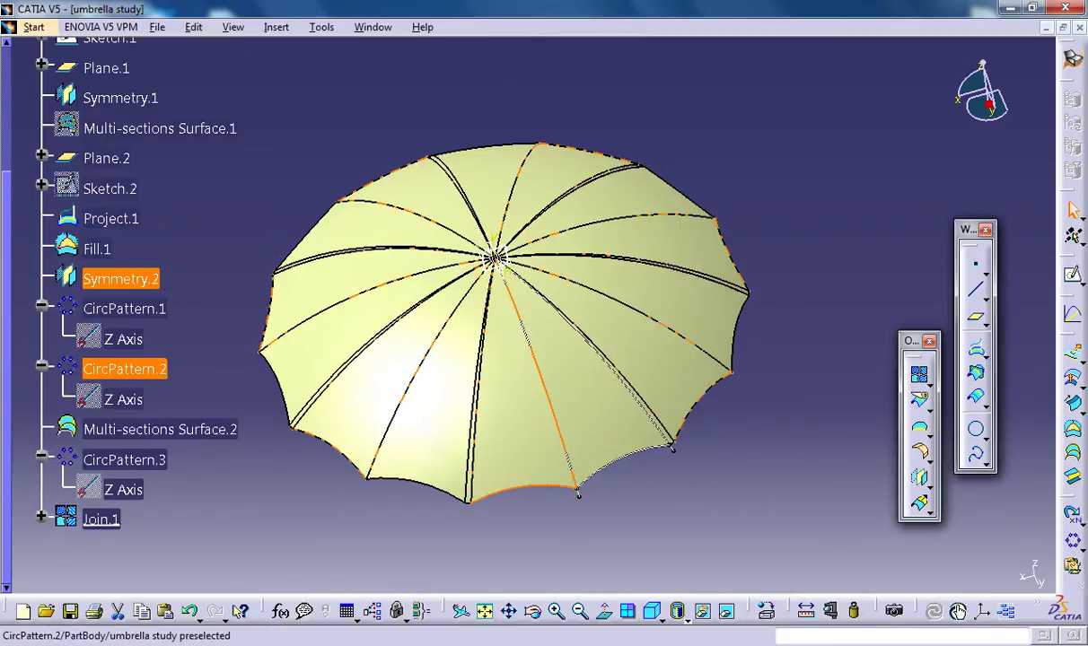
pyautogui.keyDown('ctrl'); pyautogui.click(125, 369); pyautogui.keyUp('ctrl')
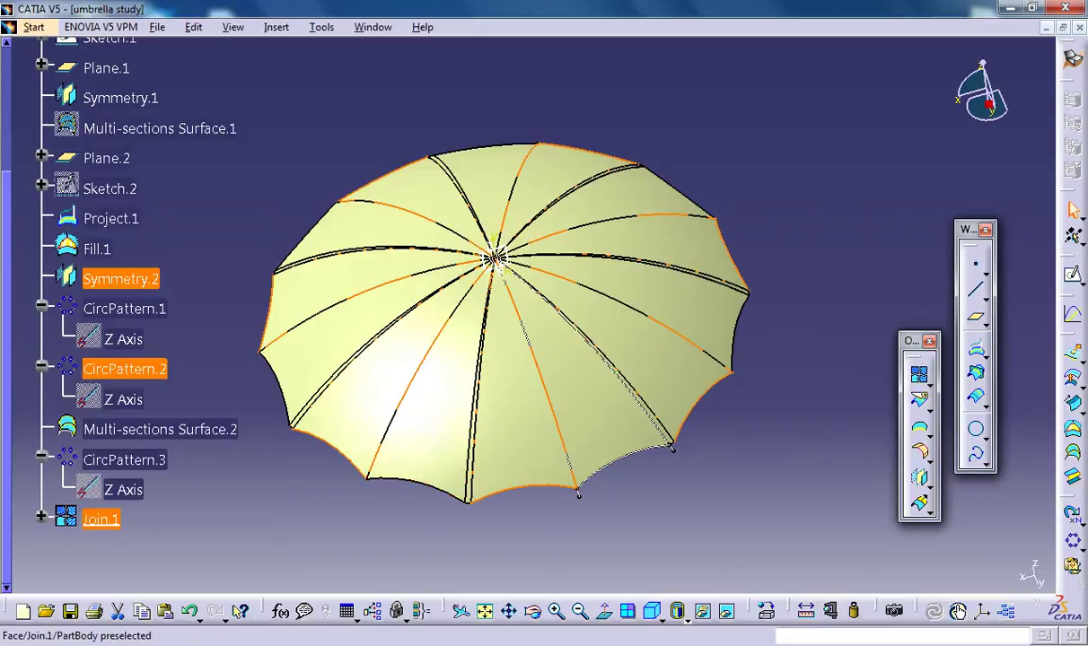
pyautogui.click(919, 374)
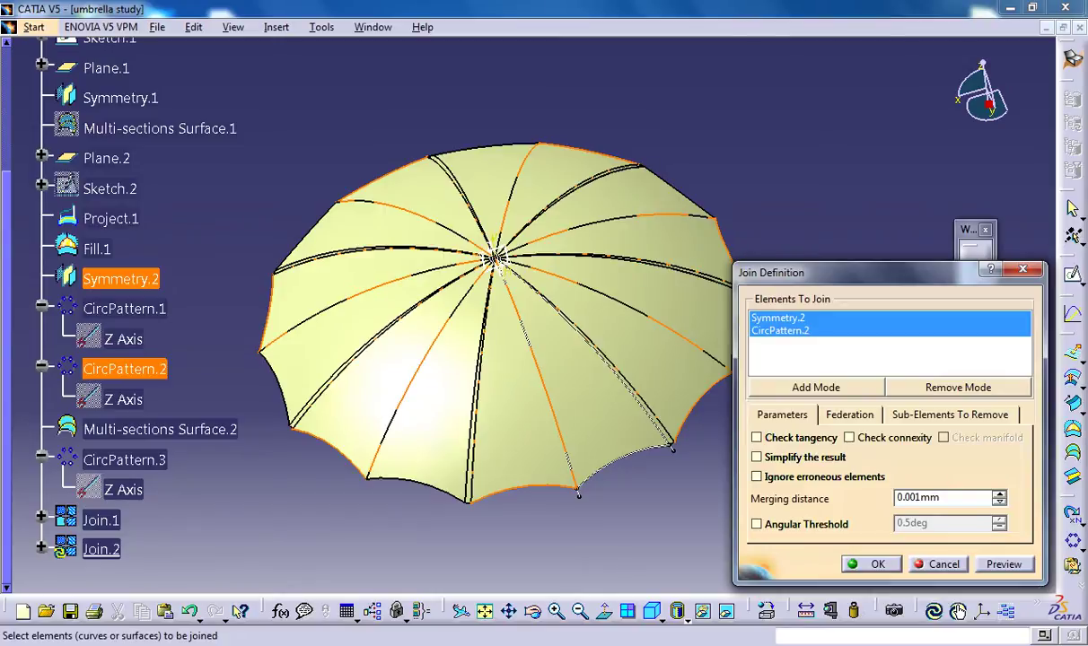
pyautogui.click(868, 563)
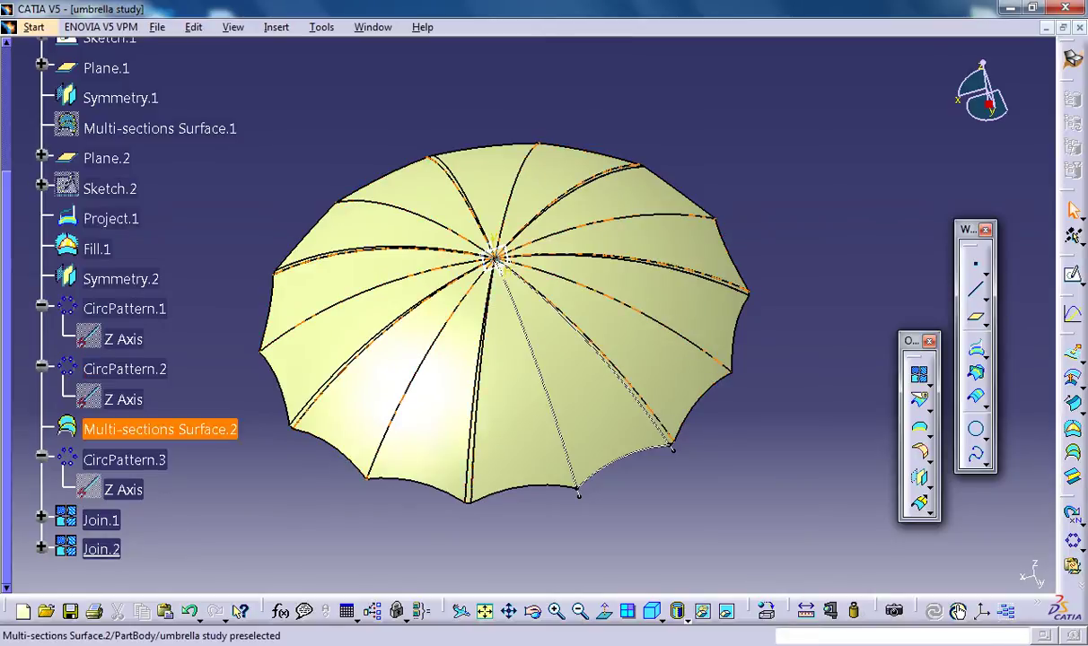
# Join Multi-sections Surface.2 with CircPattern.3 into Join.3, with connexity checking off.
pyautogui.click(159, 429)
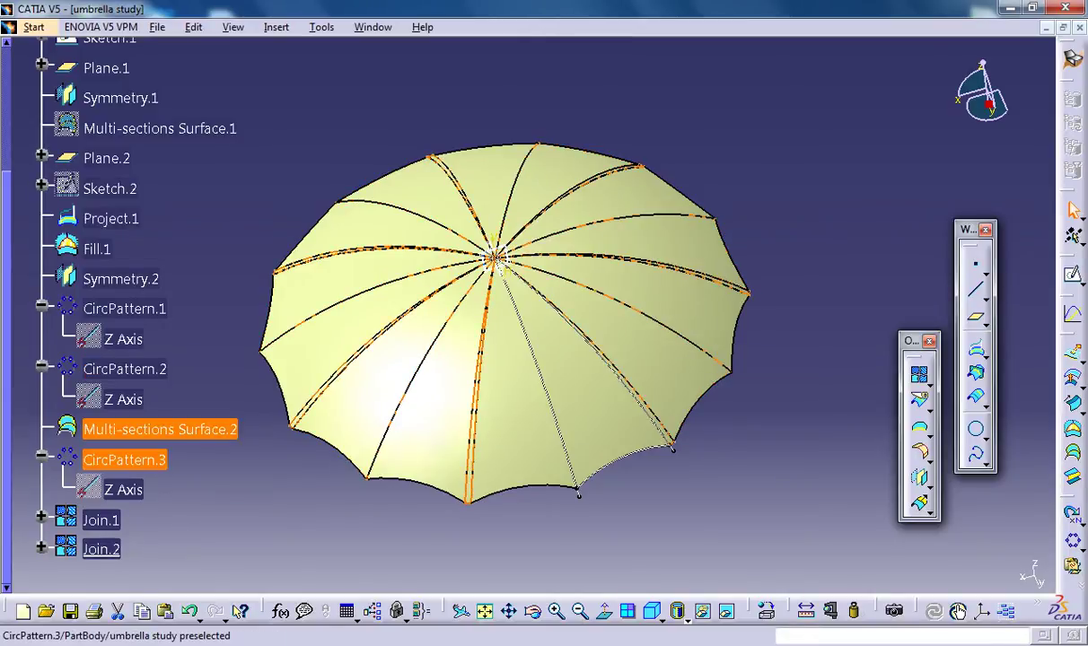
pyautogui.keyDown('ctrl'); pyautogui.click(124, 460); pyautogui.keyUp('ctrl')
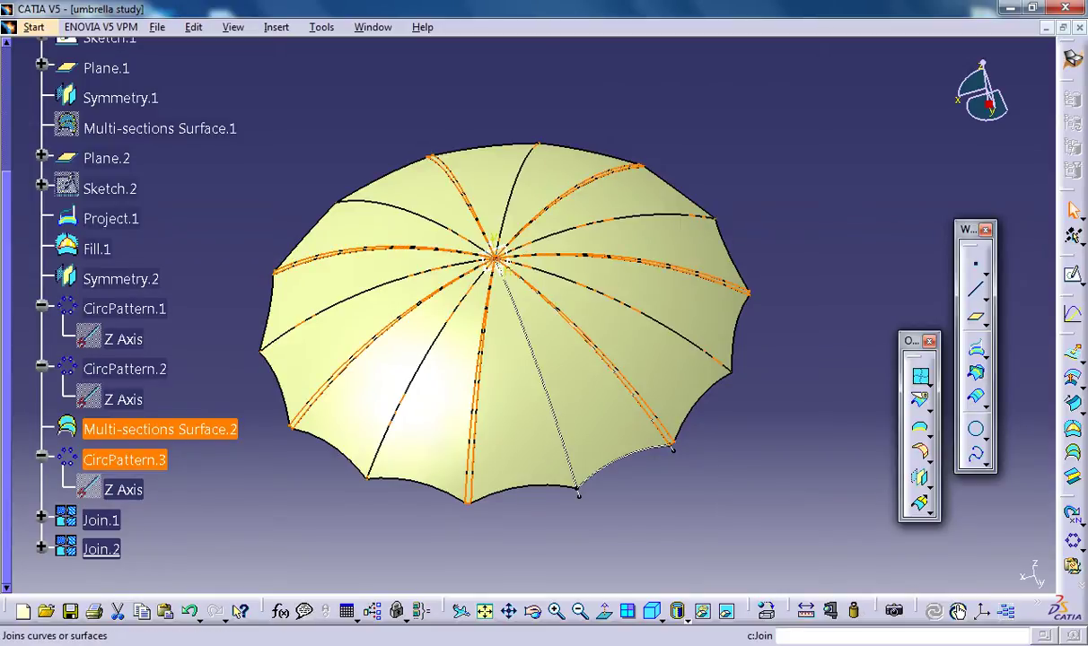
pyautogui.click(918, 373)
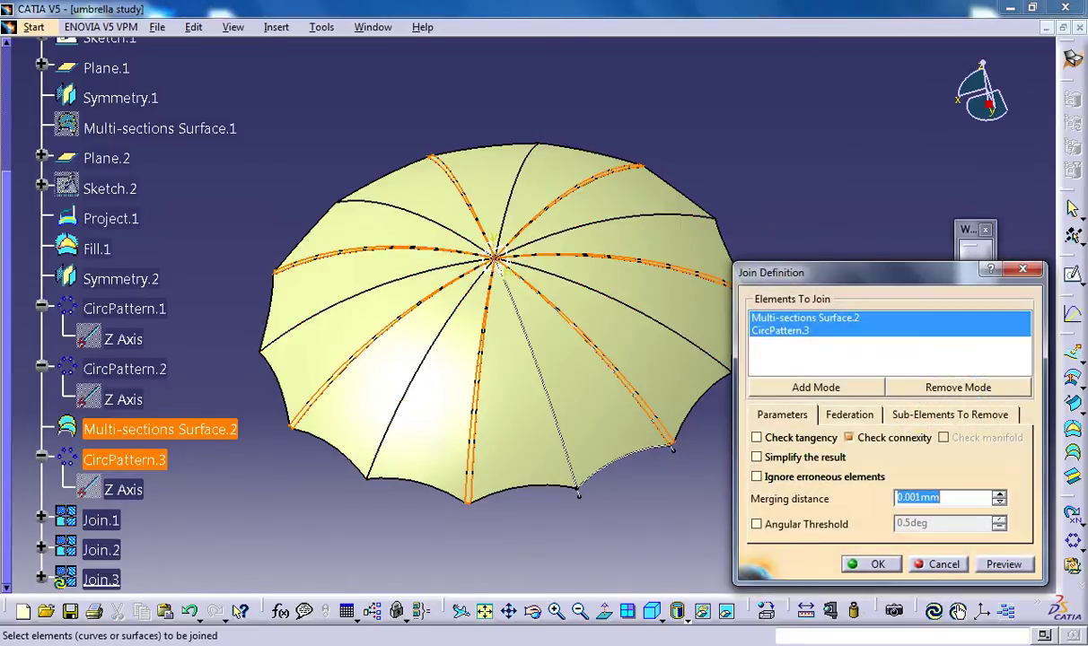
pyautogui.click(848, 438)
pyautogui.press('Return')
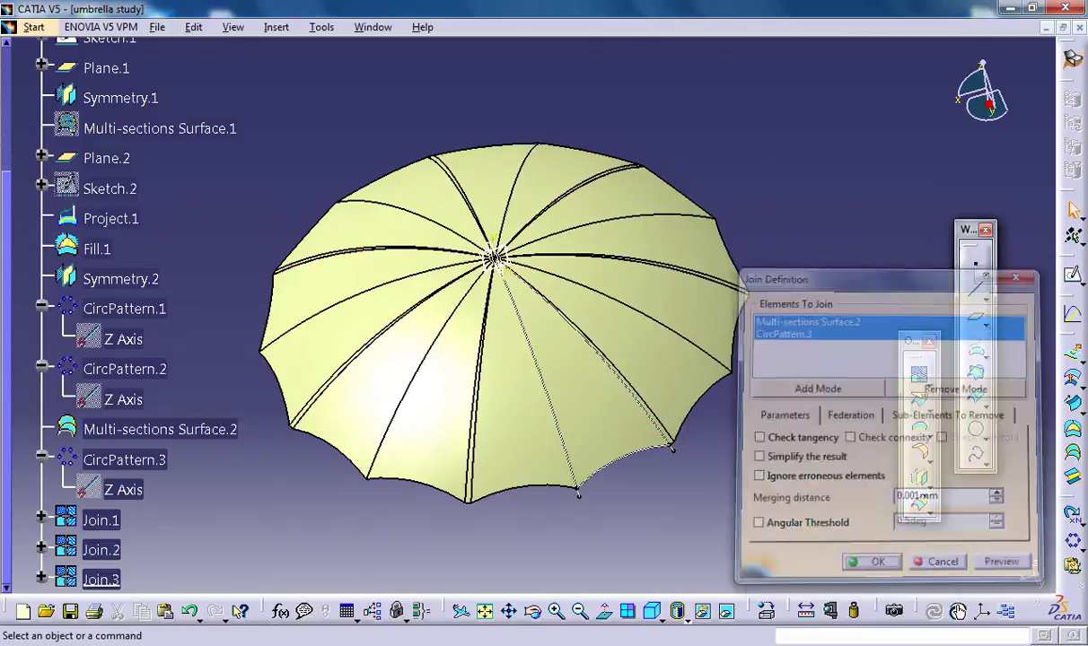
pyautogui.moveTo(85, 614); pyautogui.dragTo(103, 521, button='middle')
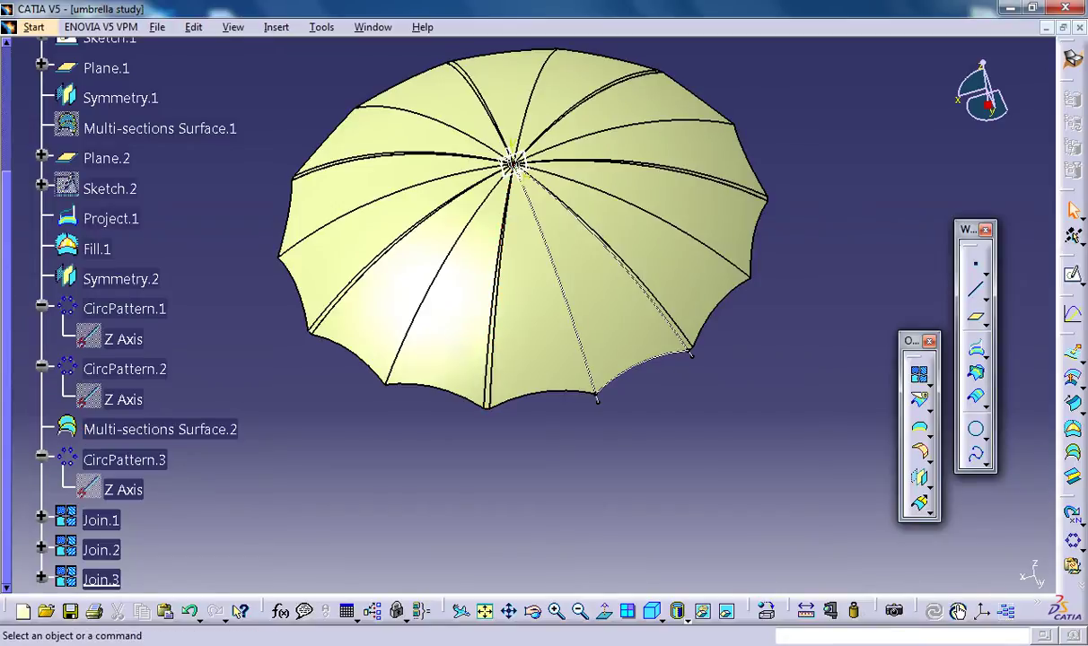
# Choose Light Green from the material library's paint materials and drag it onto Join.1.
pyautogui.scroll(-2, 135, 359)
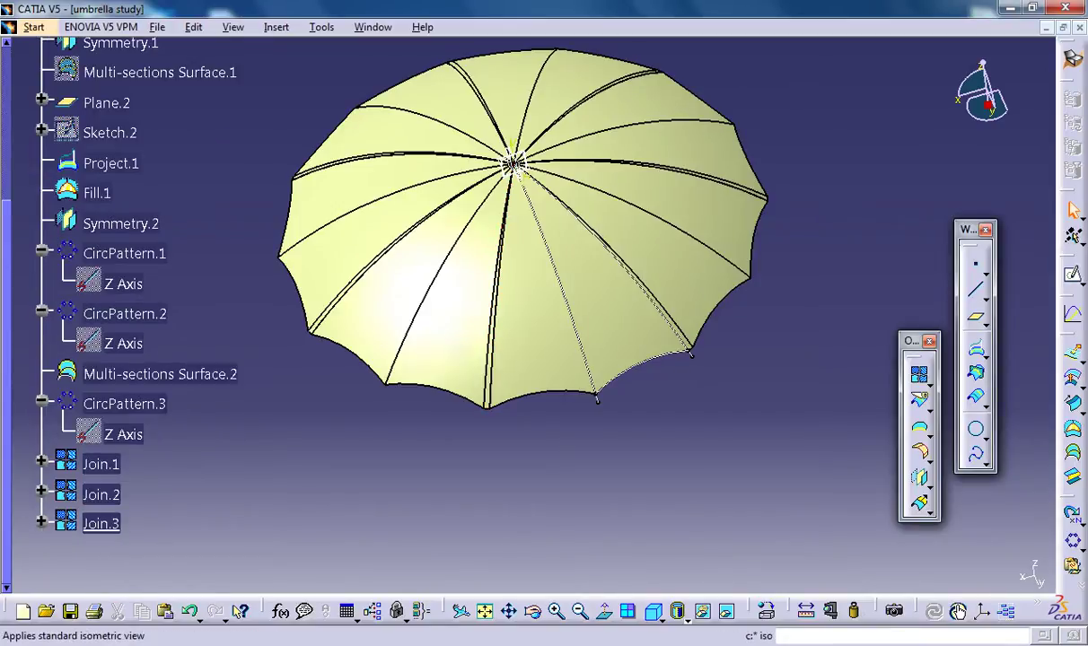
pyautogui.click(957, 611)
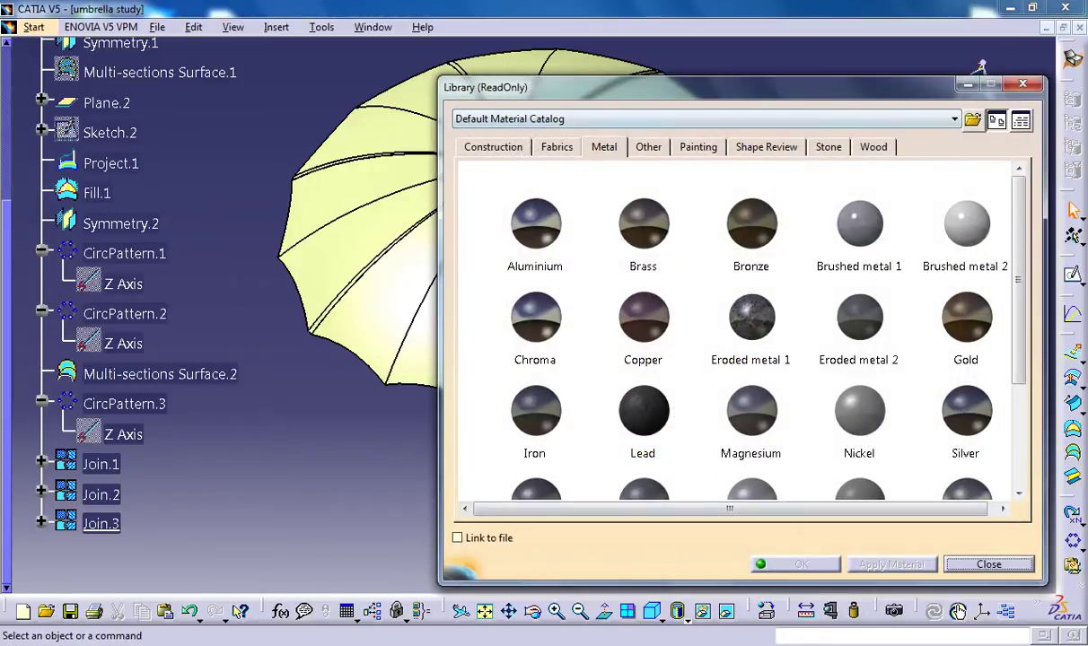
pyautogui.click(697, 146)
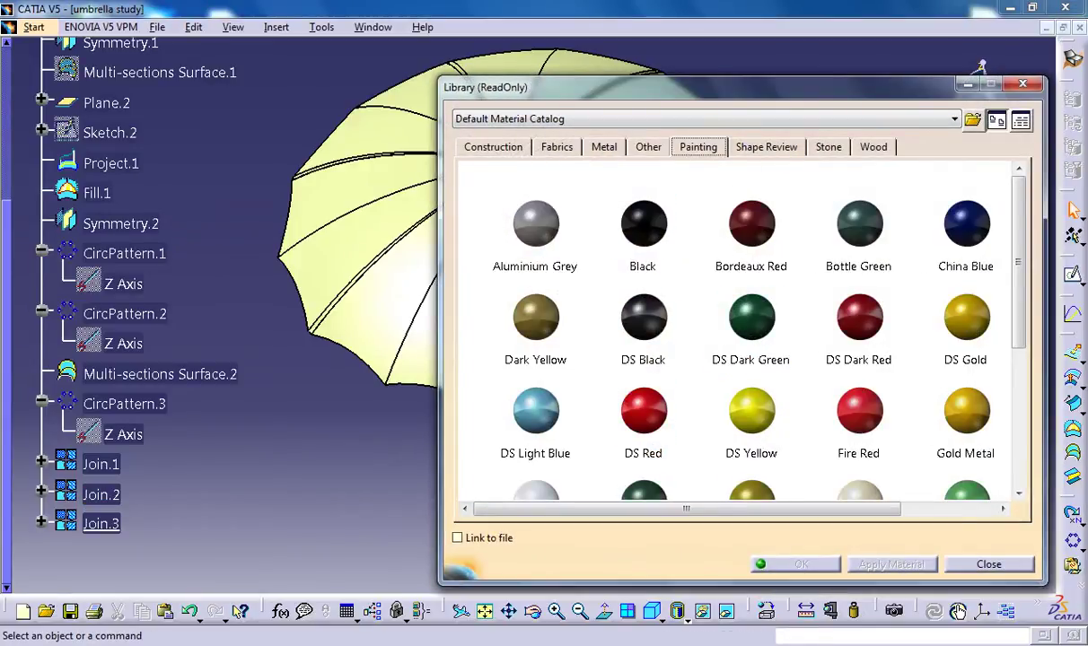
pyautogui.scroll(-2, 742, 332)
pyautogui.scroll(-3, 741, 332)
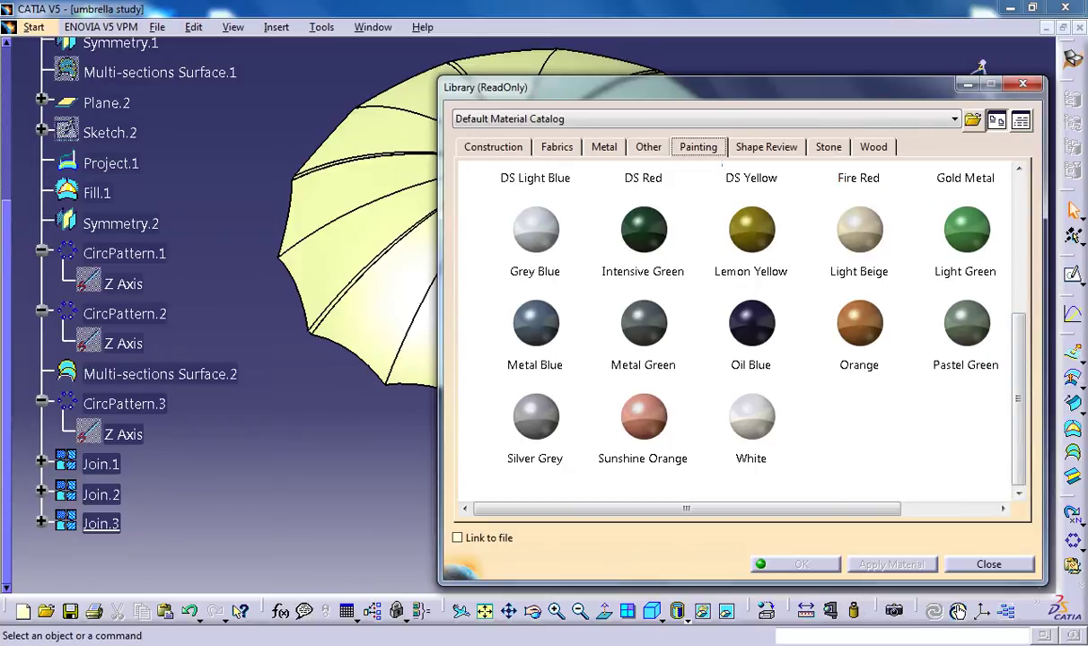
pyautogui.click(750, 323)
pyautogui.moveTo(964, 229); pyautogui.dragTo(101, 464)
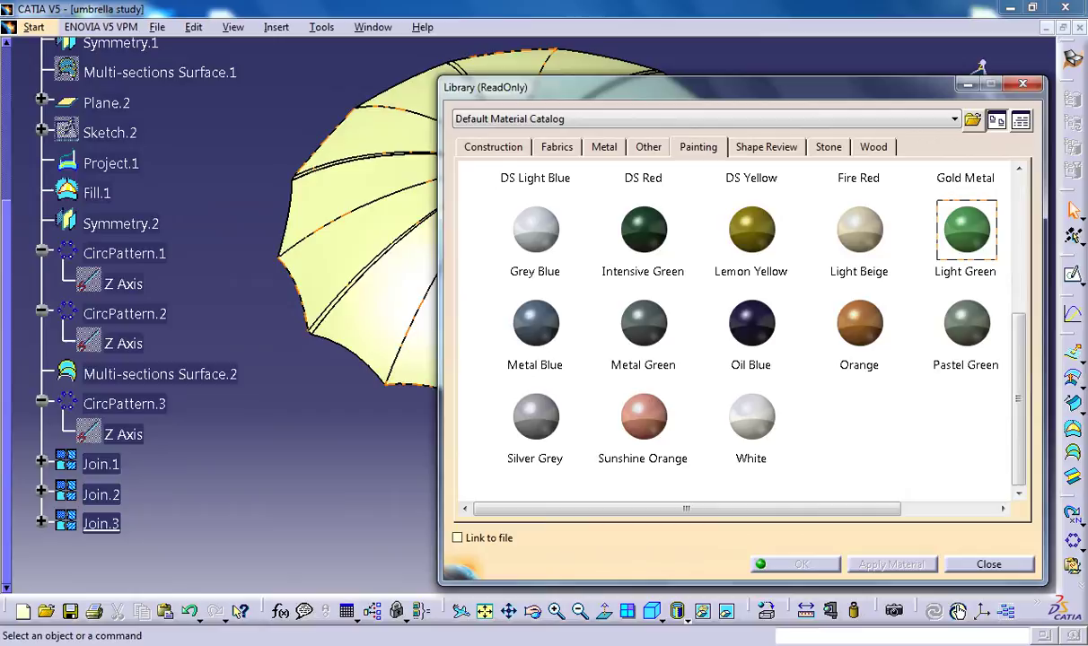
pyautogui.click(536, 418)
# Switch the view to Shading with Material and close the material library.
pyautogui.click(679, 612)
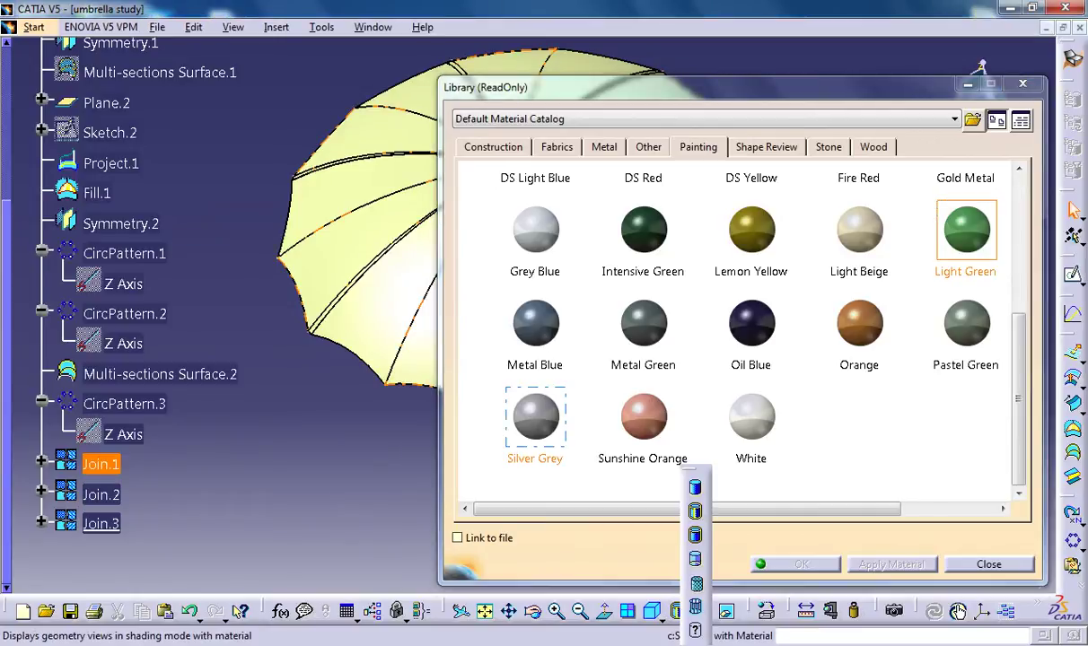
pyautogui.click(696, 608)
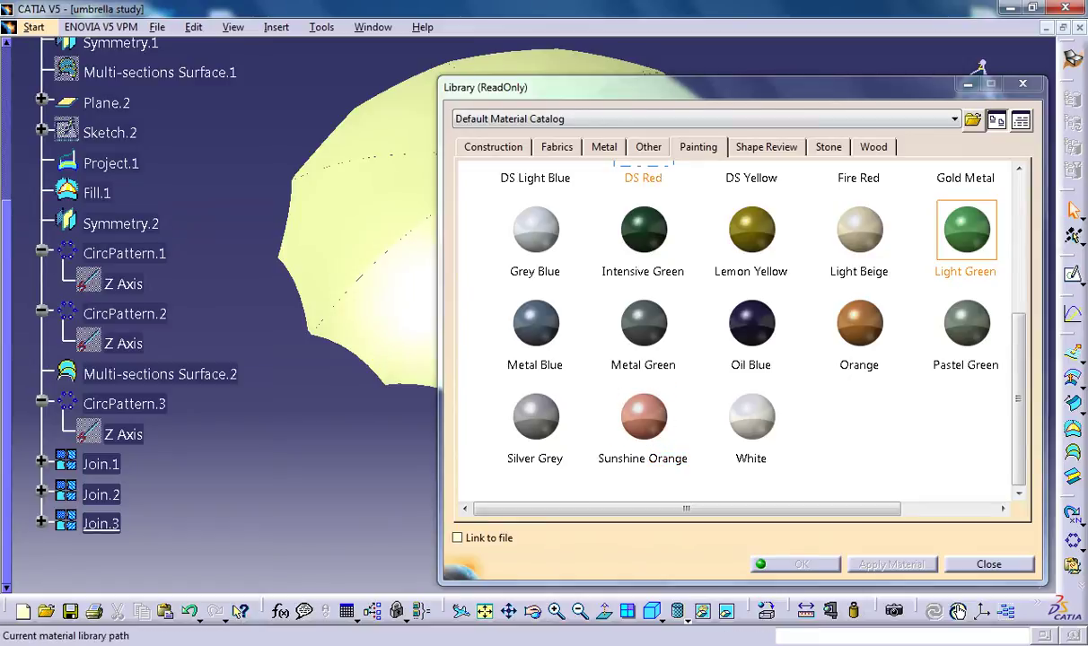
pyautogui.moveTo(539, 87)
pyautogui.mouseDown()
pyautogui.moveTo(627, 155)
pyautogui.moveTo(506, 57)
pyautogui.mouseUp()
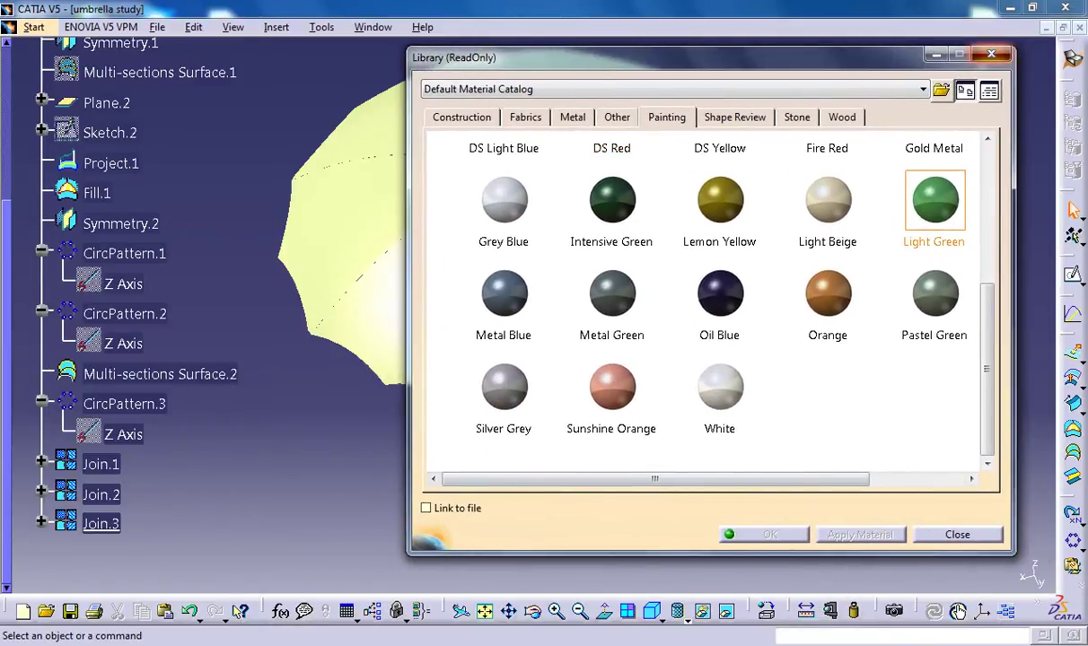
pyautogui.click(957, 534)
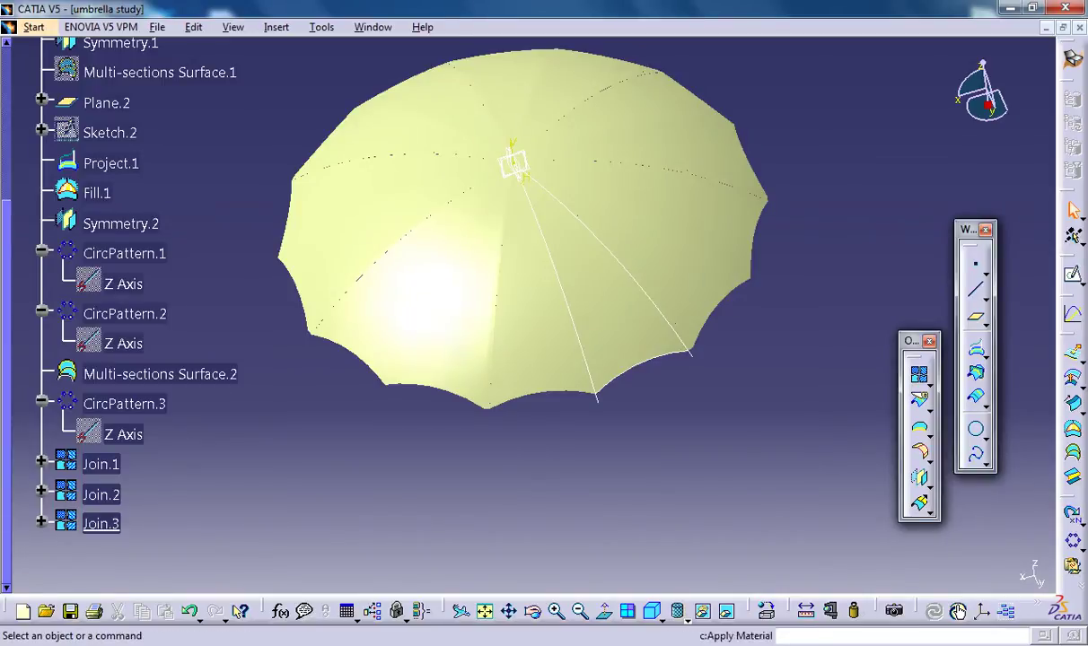
# Paint the Join.1 panels Light Green from the library's painting materials.
pyautogui.click(766, 612)
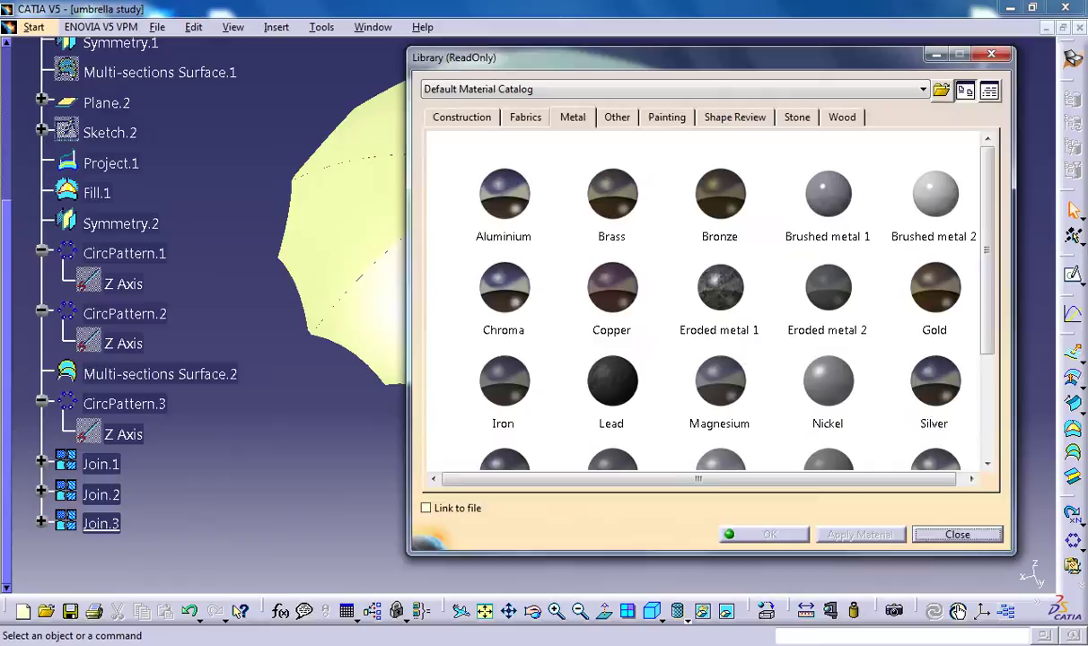
pyautogui.click(667, 117)
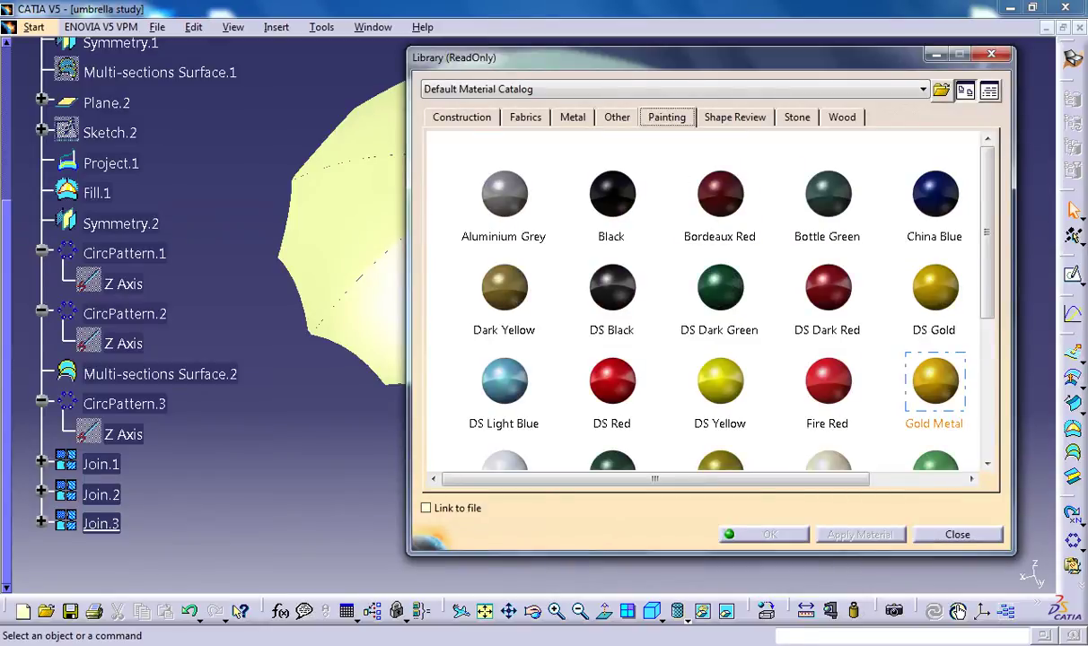
pyautogui.scroll(-1, 710, 296)
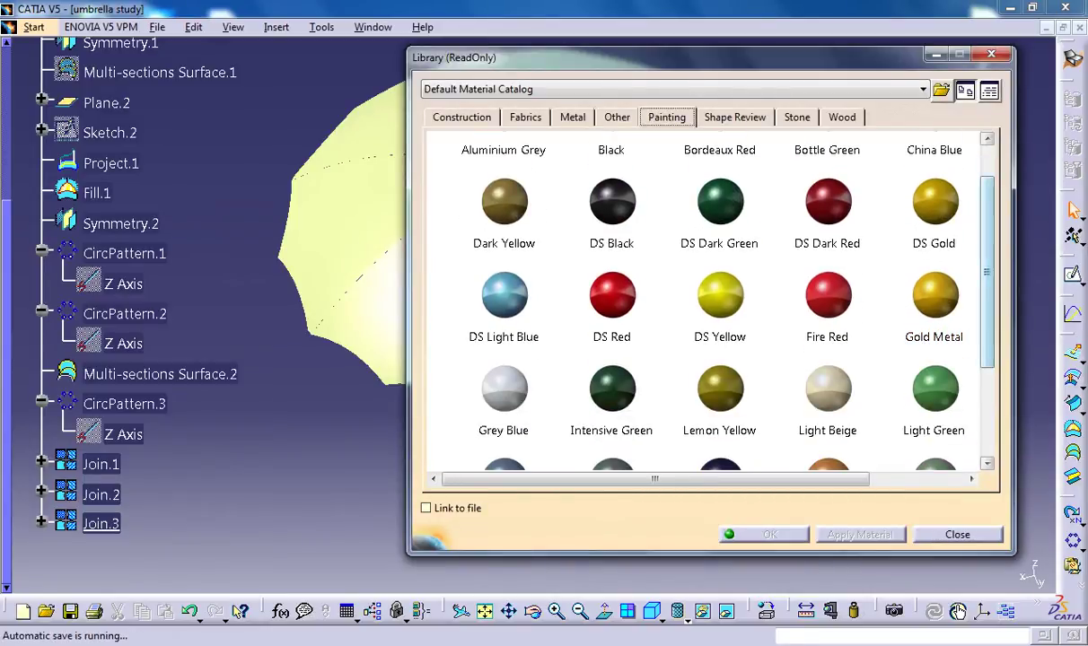
pyautogui.scroll(-1, 709, 296)
pyautogui.moveTo(934, 314); pyautogui.dragTo(422, 386)
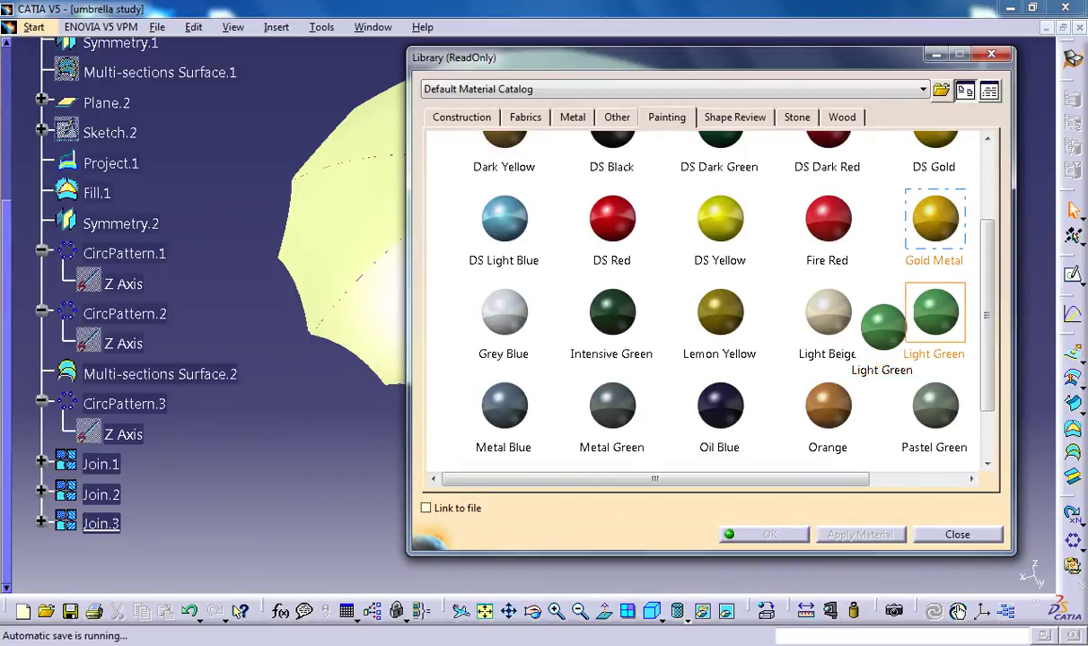
pyautogui.moveTo(100, 524); pyautogui.dragTo(100, 463)
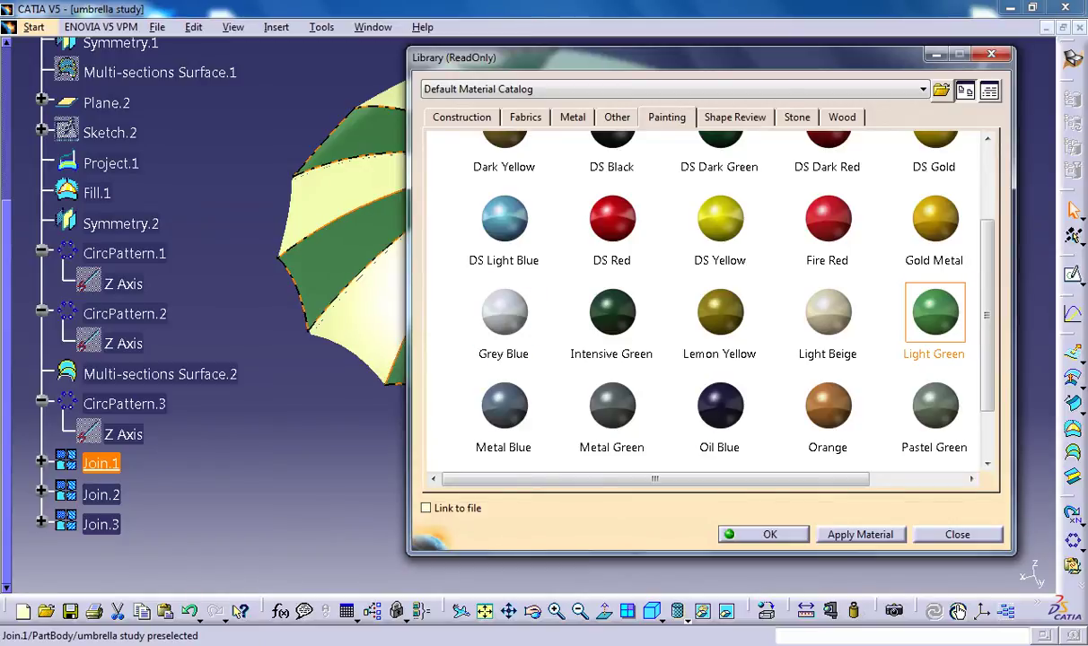
# Paint Join.2 DS Light Blue and the Join.3 rib strips DS Red, then confirm.
pyautogui.moveTo(503, 218); pyautogui.dragTo(101, 495)
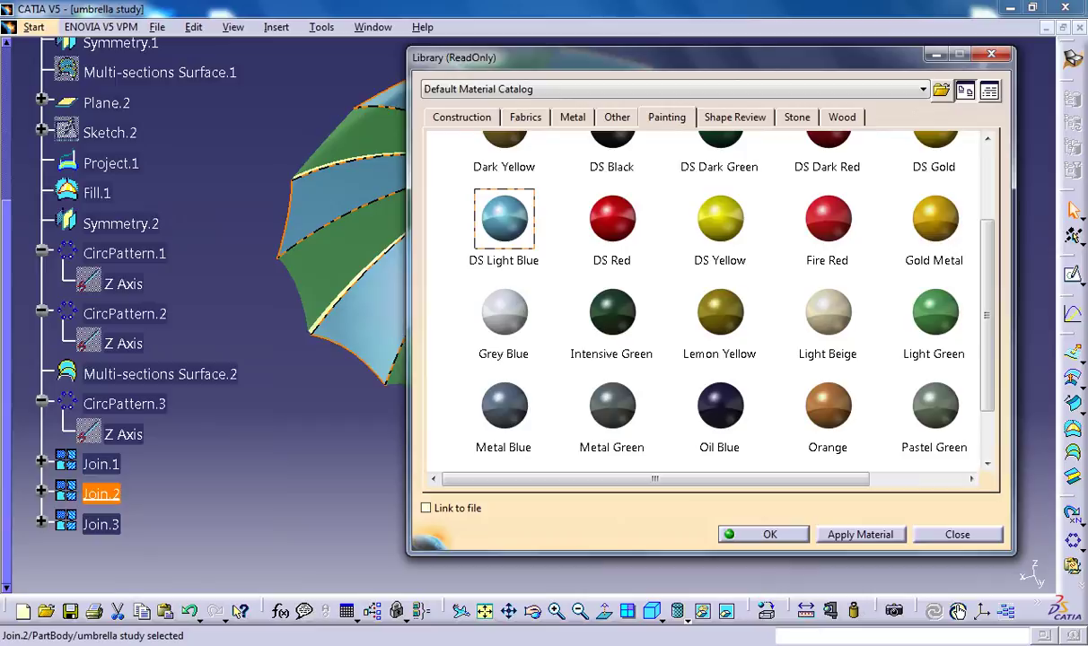
pyautogui.moveTo(503, 57)
pyautogui.mouseDown()
pyautogui.moveTo(673, 226)
pyautogui.moveTo(561, 93)
pyautogui.mouseUp()
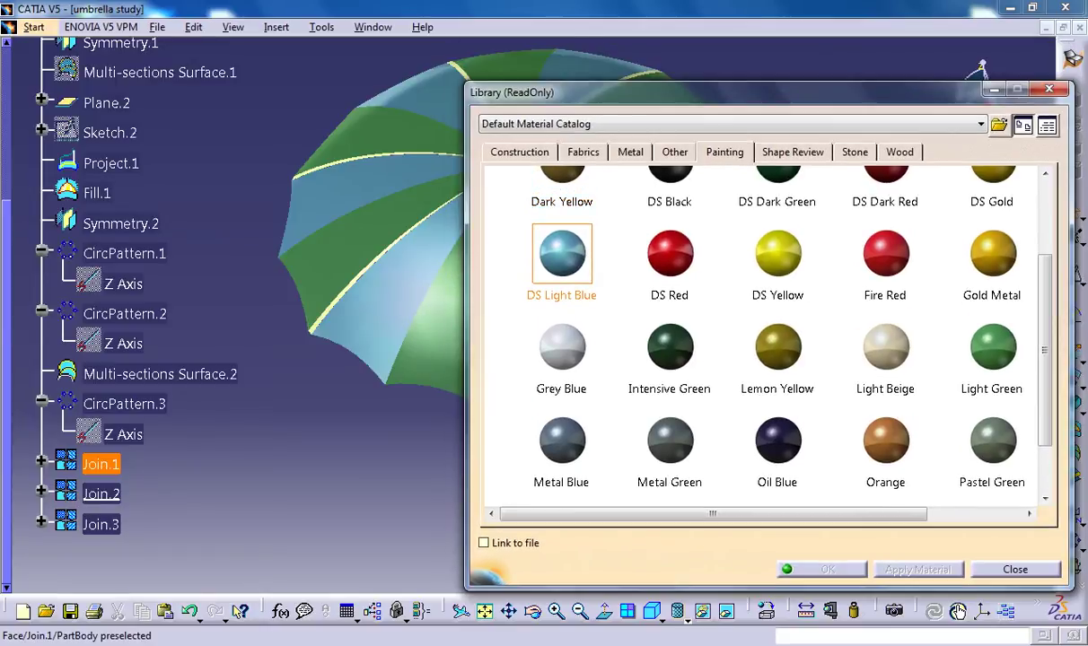
pyautogui.moveTo(670, 254); pyautogui.dragTo(399, 287)
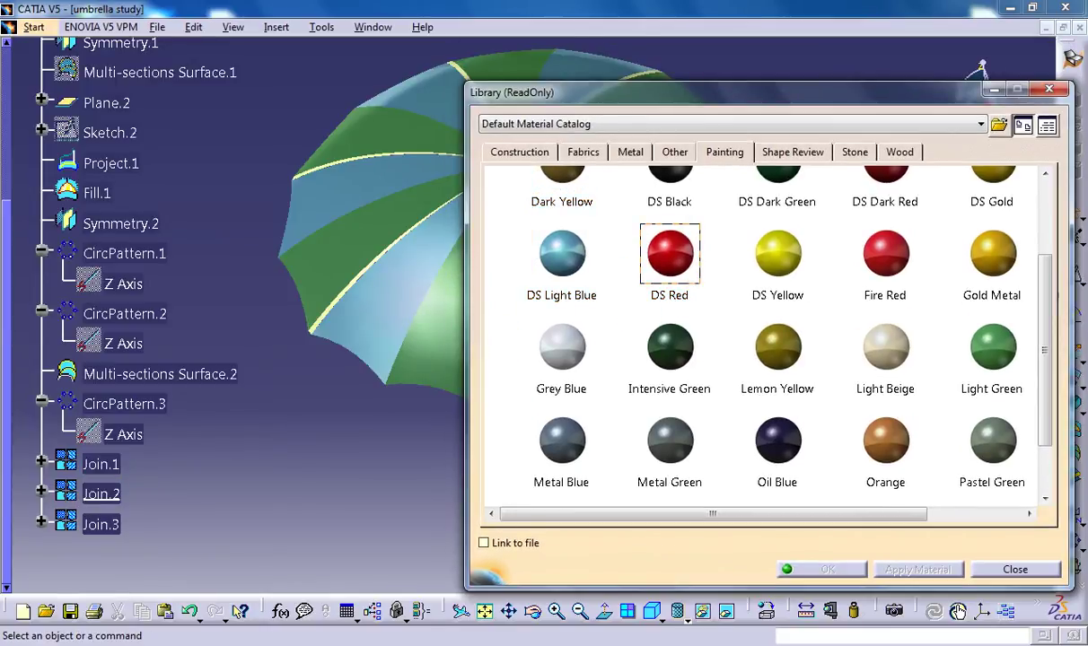
pyautogui.click(100, 525)
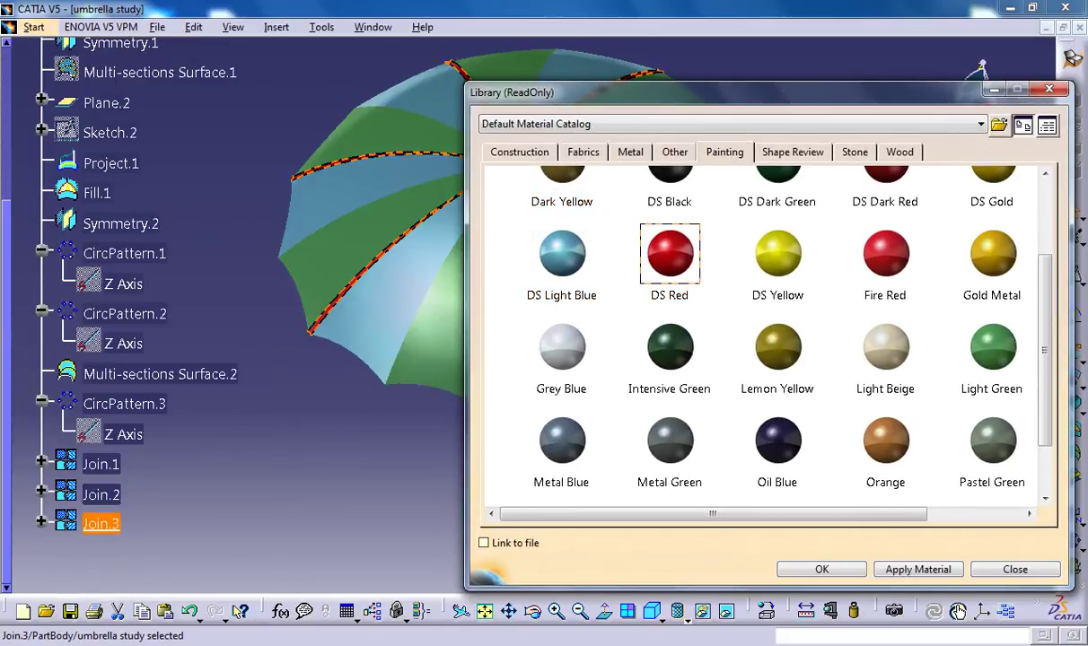
pyautogui.click(827, 569)
pyautogui.moveTo(510, 165)
pyautogui.mouseDown(button='middle')
pyautogui.moveTo(501, 215)
pyautogui.moveTo(480, 167)
pyautogui.mouseUp(button='middle')
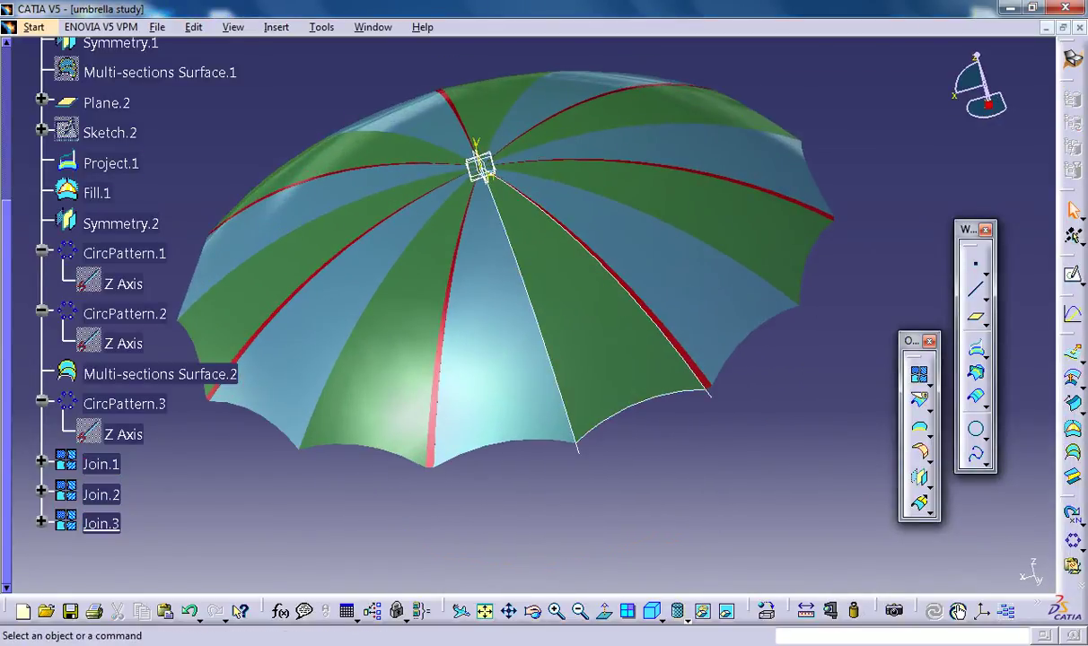
# Hide the Sketch.1 rib edge and the Project.1 and Symmetry.1 guide curves.
pyautogui.click(577, 446)
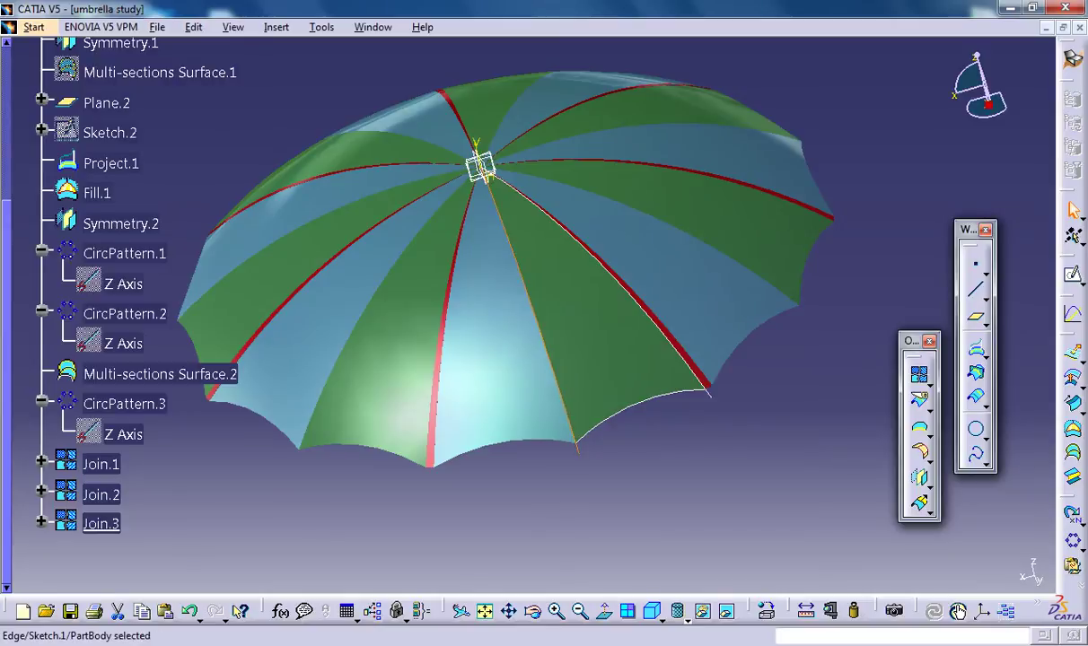
pyautogui.keyDown('ctrl'); pyautogui.click(111, 163); pyautogui.keyUp('ctrl')
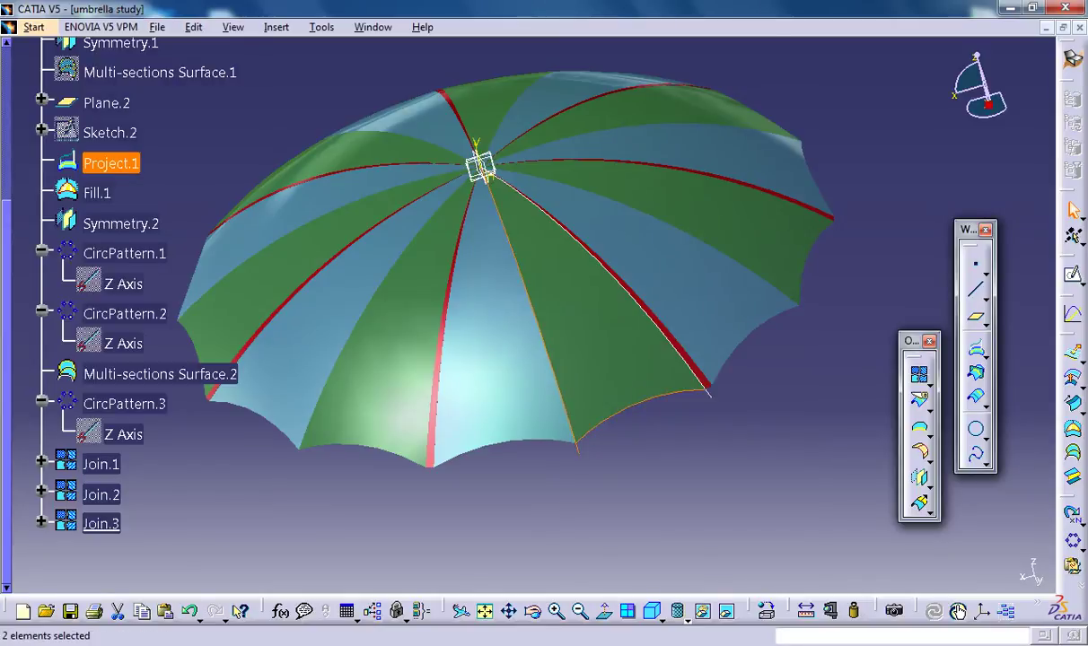
pyautogui.keyDown('ctrl'); pyautogui.click(110, 163); pyautogui.keyUp('ctrl')
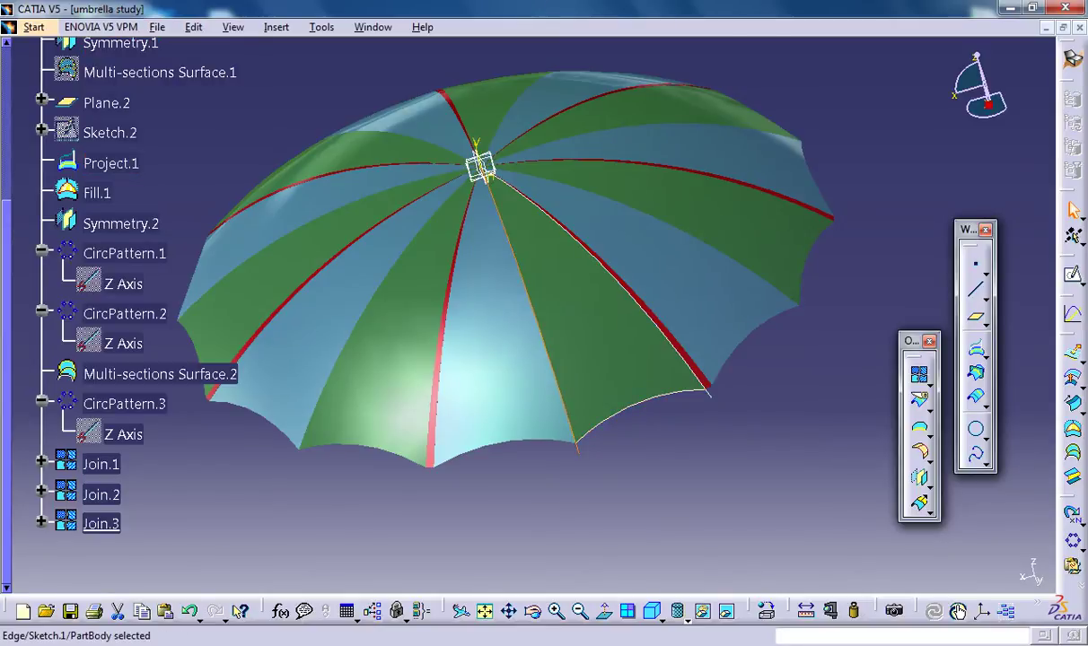
pyautogui.keyDown('ctrl'); pyautogui.click(110, 164); pyautogui.keyUp('ctrl')
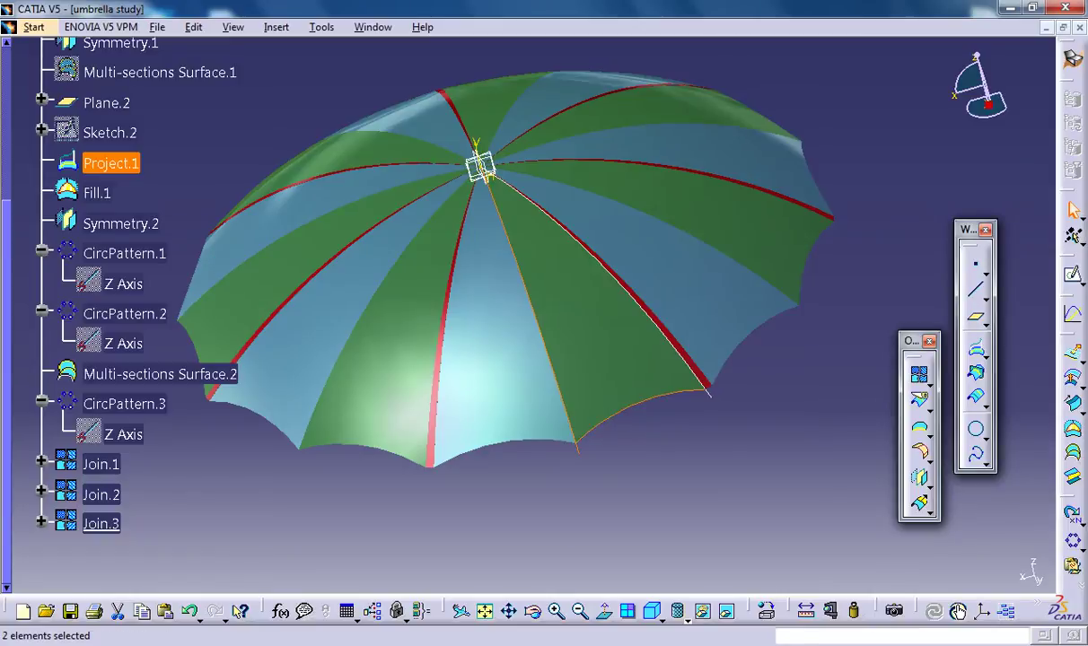
pyautogui.moveTo(708, 393)
pyautogui.mouseDown(button='middle')
pyautogui.moveTo(642, 341)
pyautogui.moveTo(642, 296)
pyautogui.mouseUp(button='middle')
pyautogui.keyDown('ctrl'); pyautogui.click(722, 401); pyautogui.keyUp('ctrl')
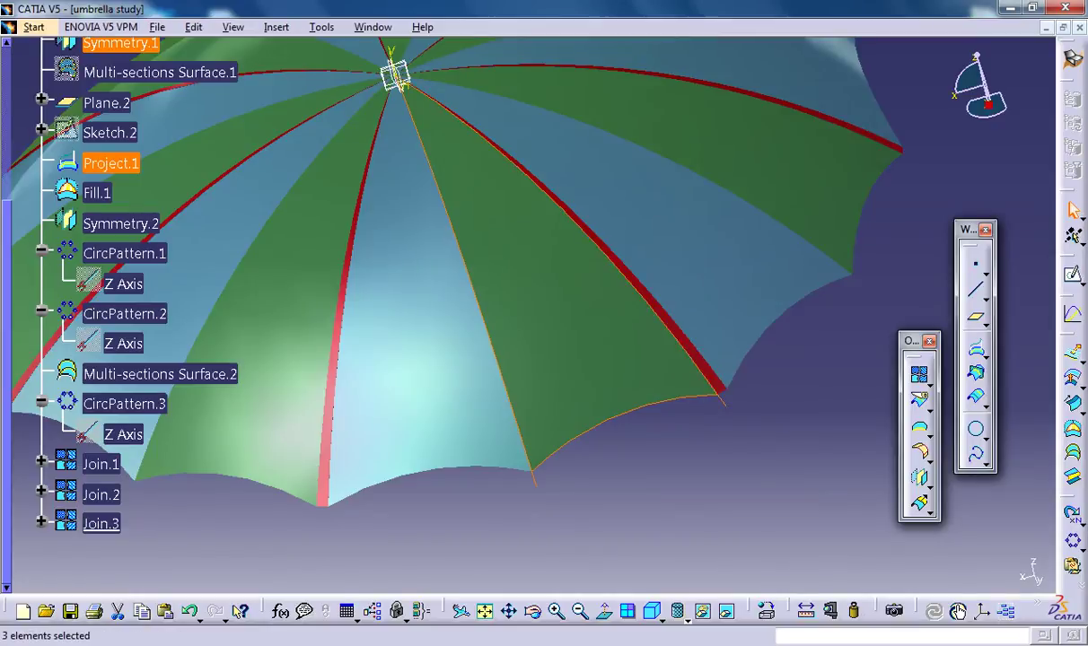
pyautogui.rightClick(531, 474)
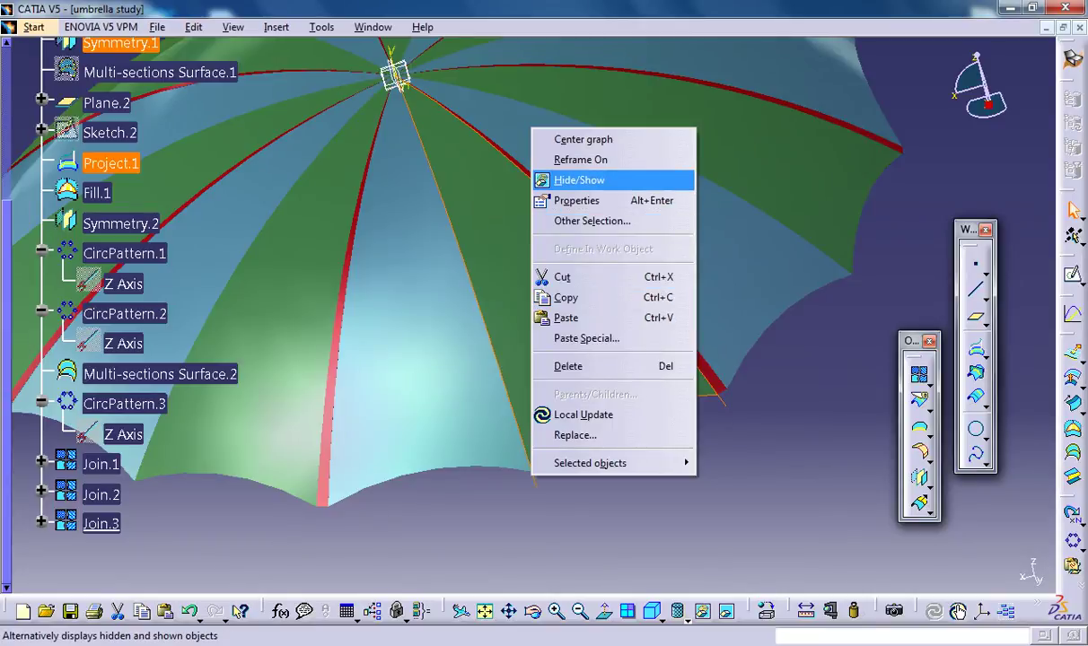
pyautogui.click(579, 180)
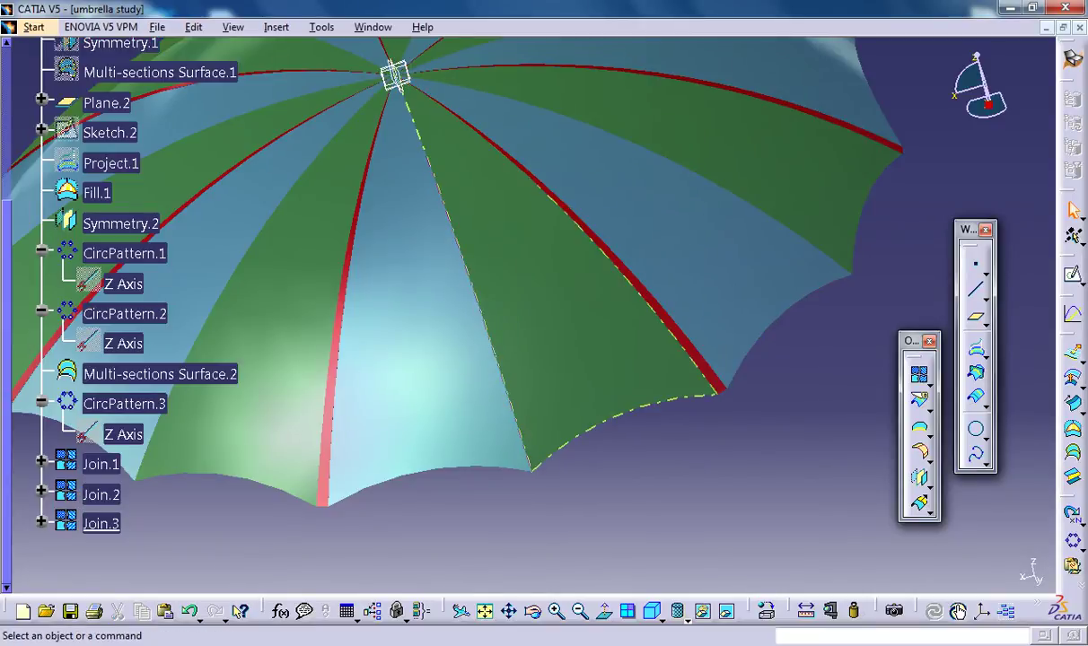
pyautogui.moveTo(575, 377)
pyautogui.mouseDown(button='middle')
pyautogui.moveTo(606, 315)
pyautogui.moveTo(664, 269)
pyautogui.mouseUp(button='middle')
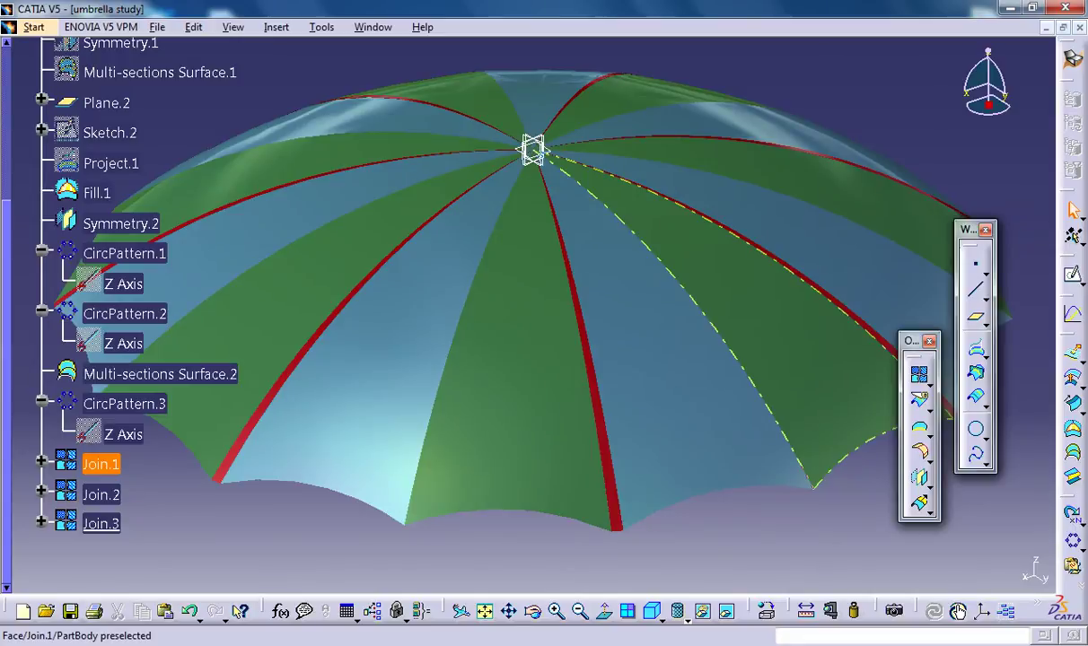
pyautogui.moveTo(664, 269)
pyautogui.mouseDown(button='middle')
pyautogui.moveTo(664, 323)
pyautogui.moveTo(628, 224)
pyautogui.moveTo(664, 269)
pyautogui.moveTo(665, 377)
pyautogui.mouseUp(button='middle')
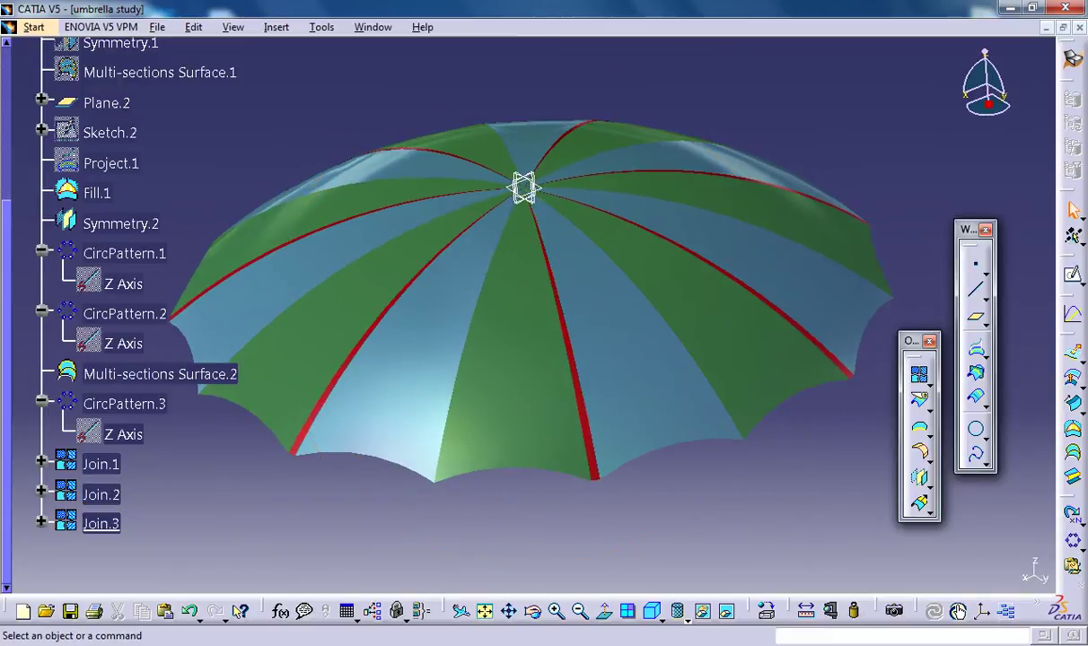